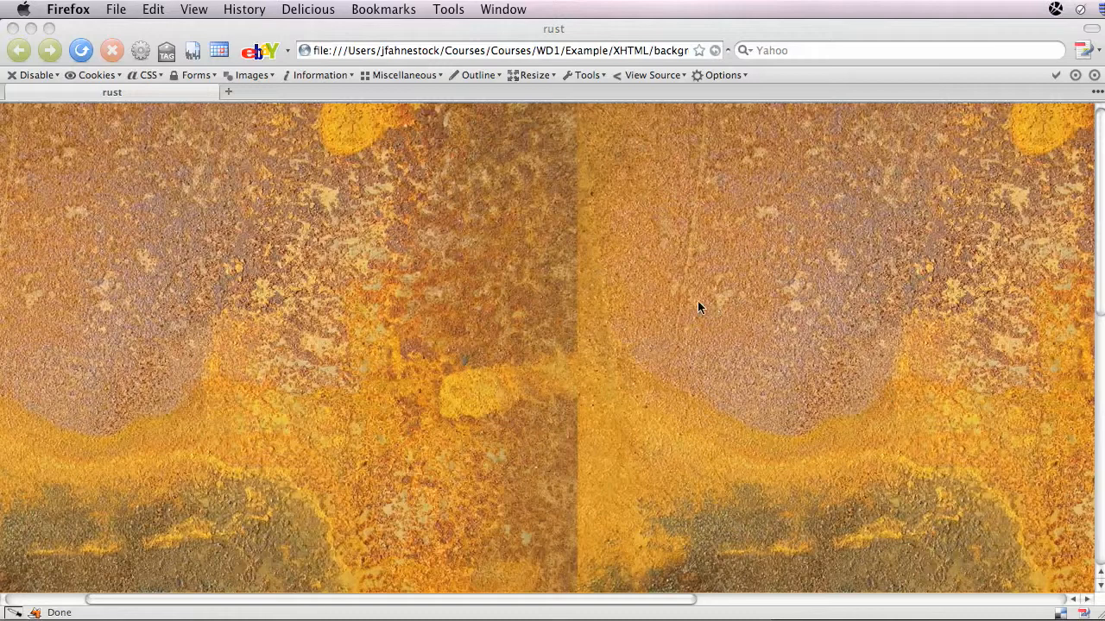
Step: Examine the seams of the tiled rust background page and browse the texture collections on free-textures.org
left_click(1089, 286)
scroll(1092, 315, "down", 5)
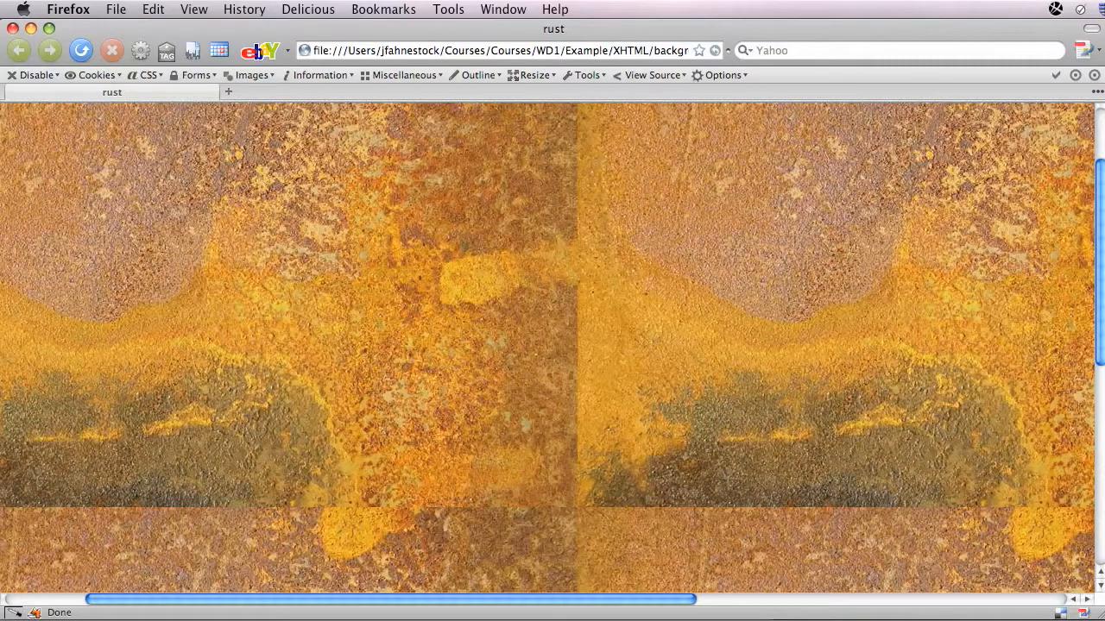
left_click_drag(1102, 349, 1095, 584)
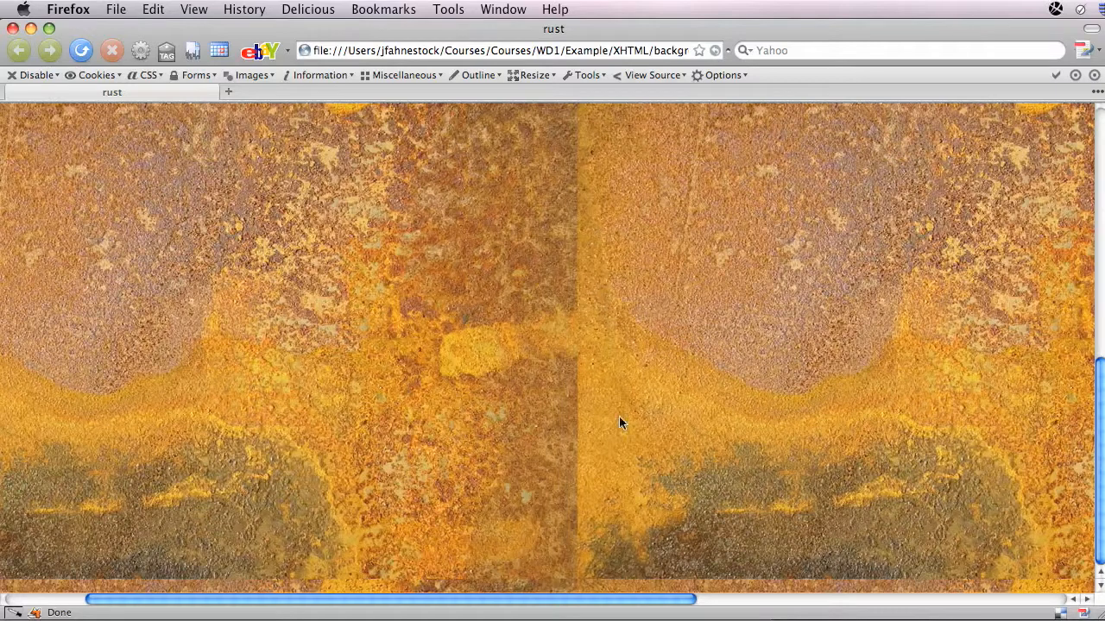
left_click_drag(1101, 443, 1066, 240)
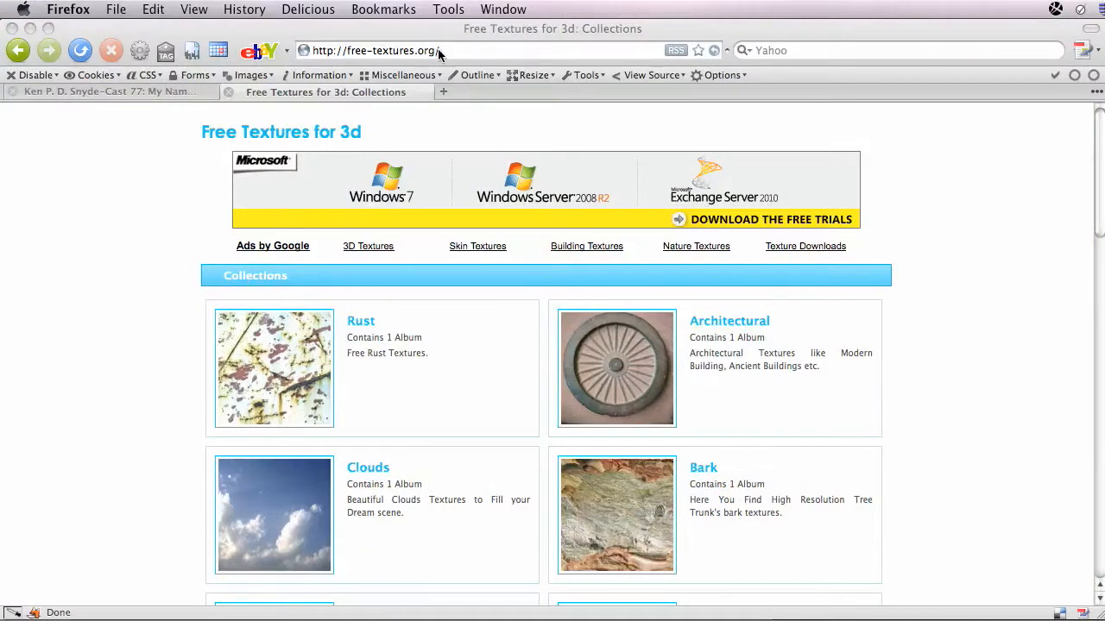
scroll(933, 431, "down", 6)
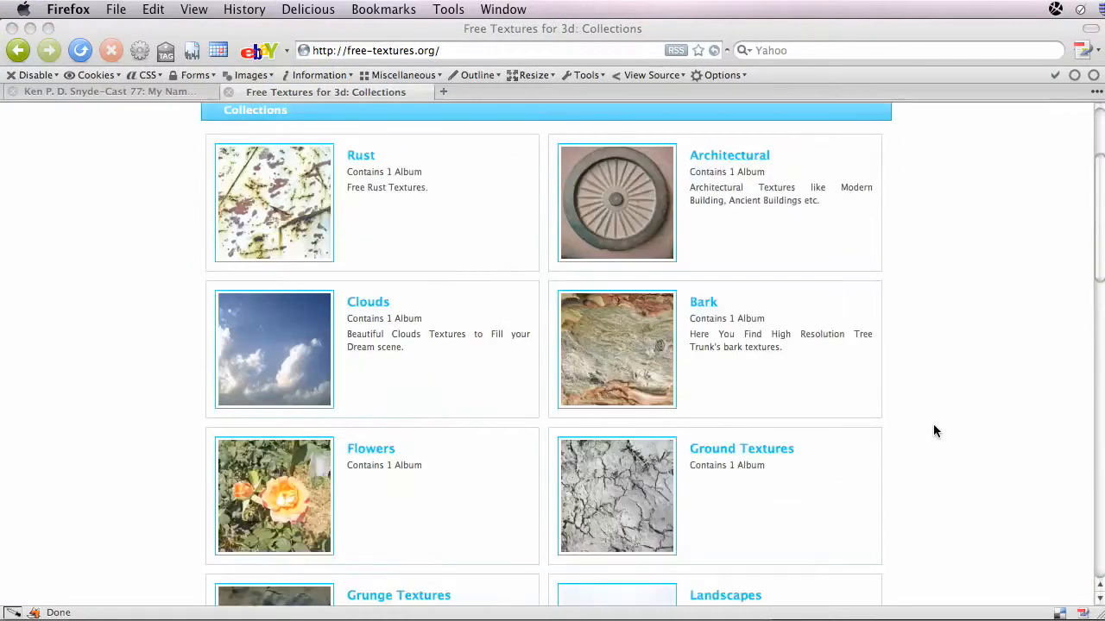
scroll(933, 430, "down", 1)
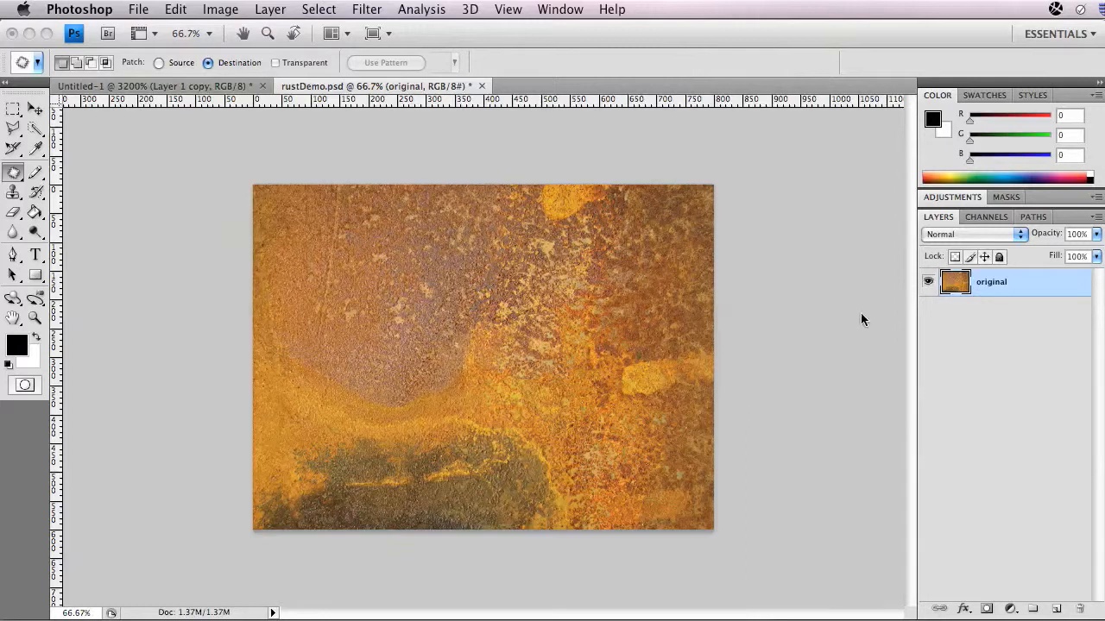
Step: Switch to Photoshop, duplicate the original layer in rustDemo.psd and name the copy v1
left_click_drag(976, 286, 1054, 607)
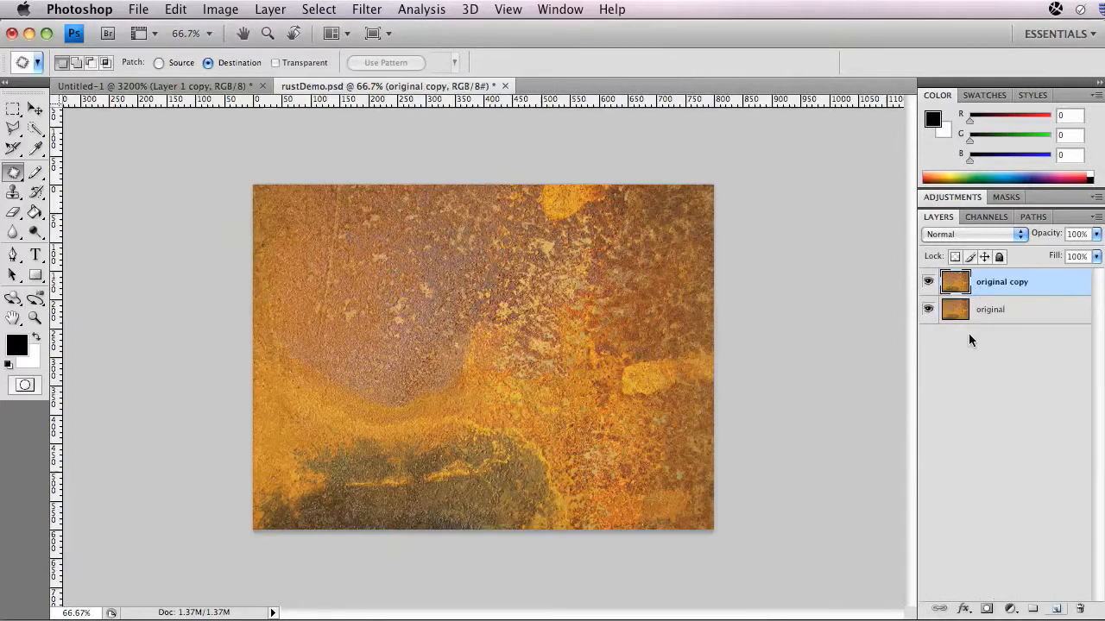
double_click(992, 282)
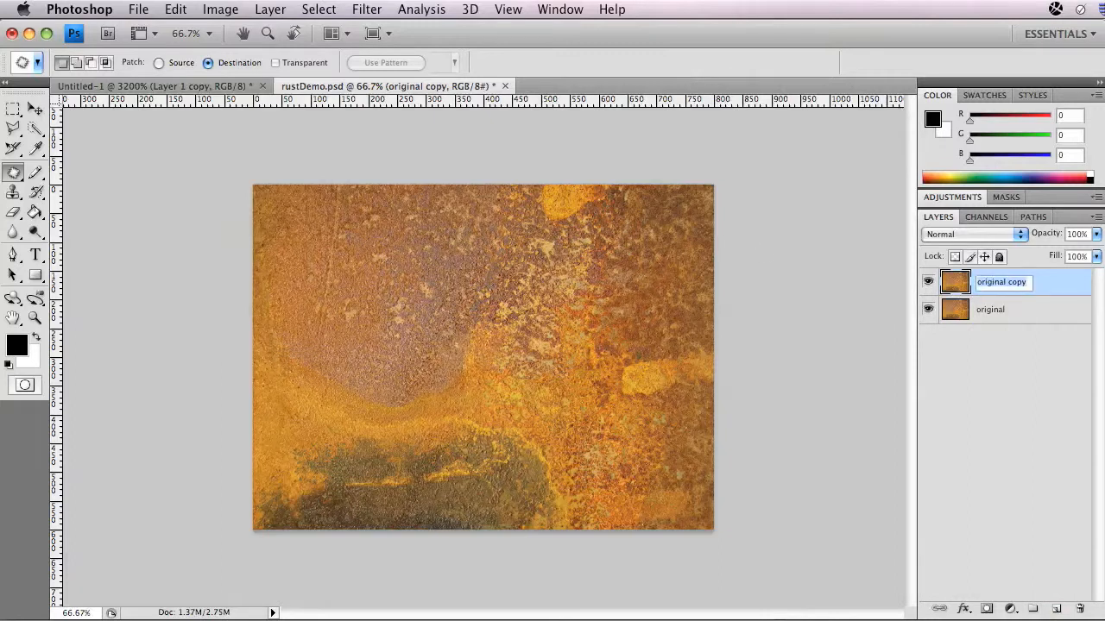
type("v1")
key("Return")
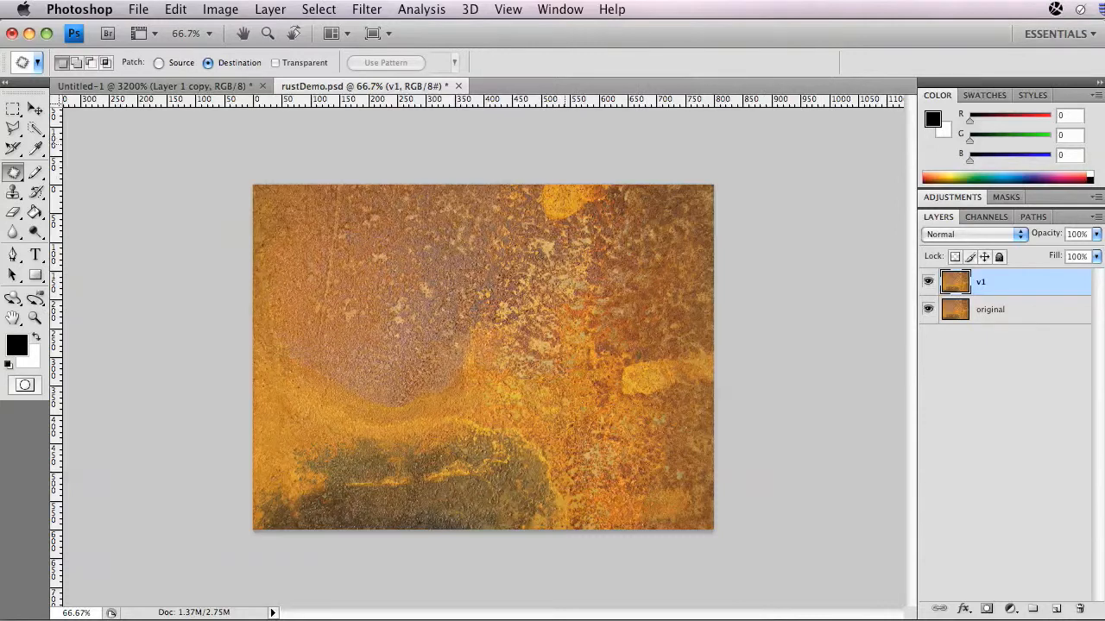
Step: Apply the Offset filter to the v1 layer with Wrap Around and +294 pixels vertically, moving the vertical seam near the image's middle
left_click(366, 9)
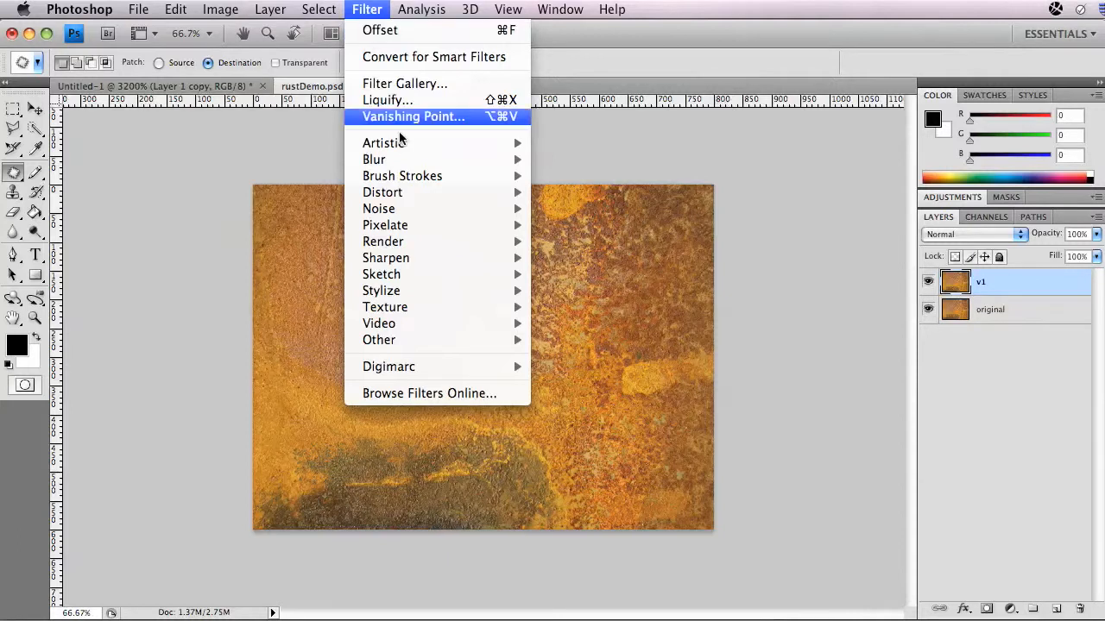
mouse_move(426, 337)
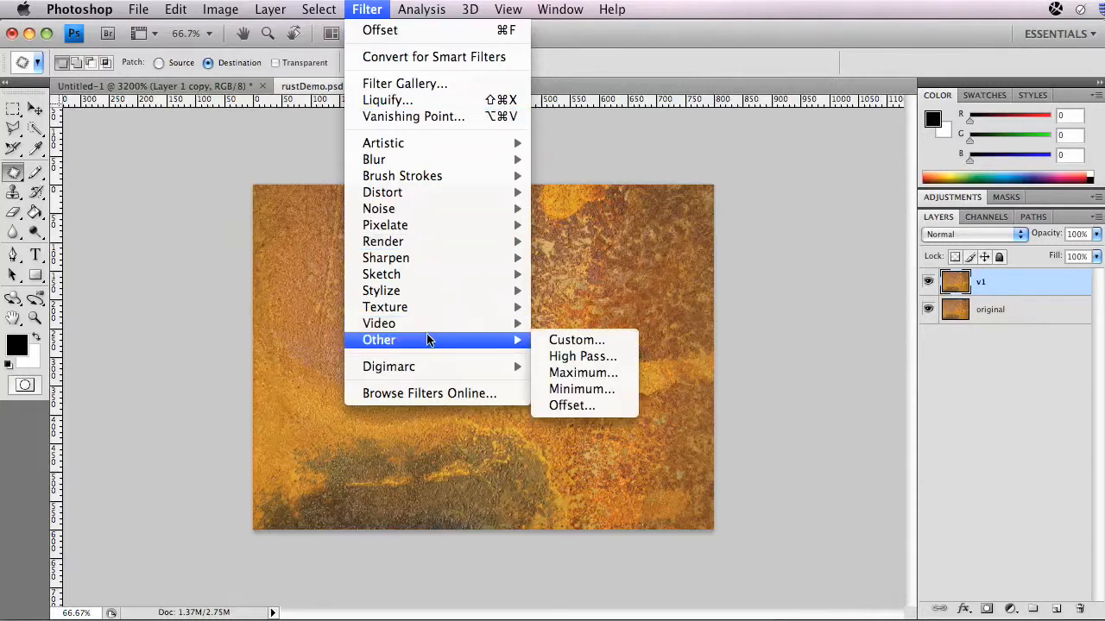
left_click(570, 406)
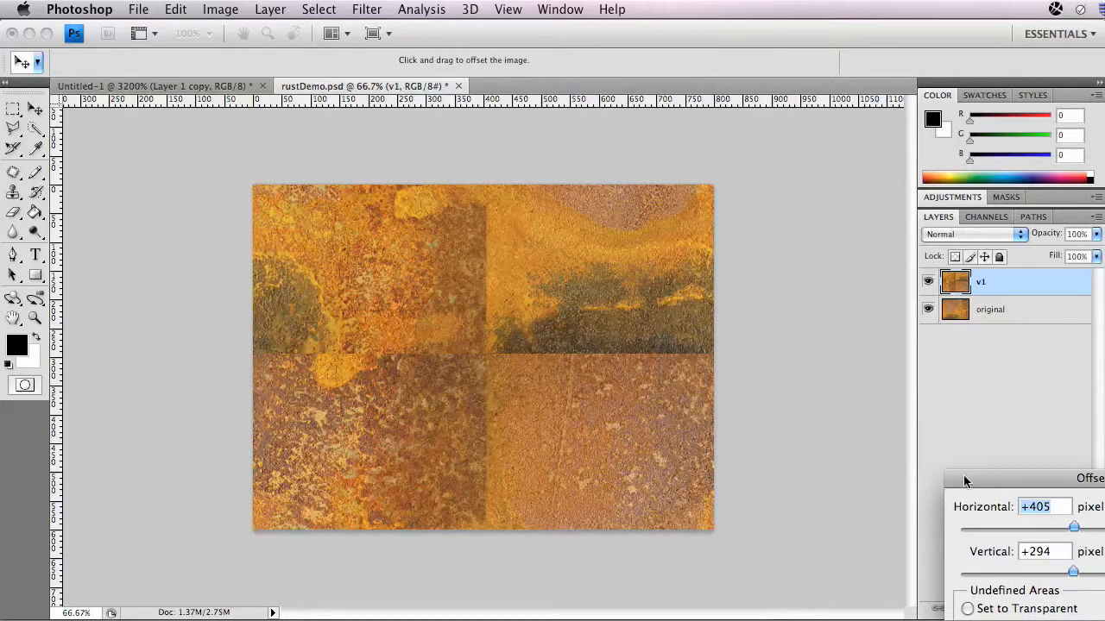
left_click_drag(964, 480, 572, 271)
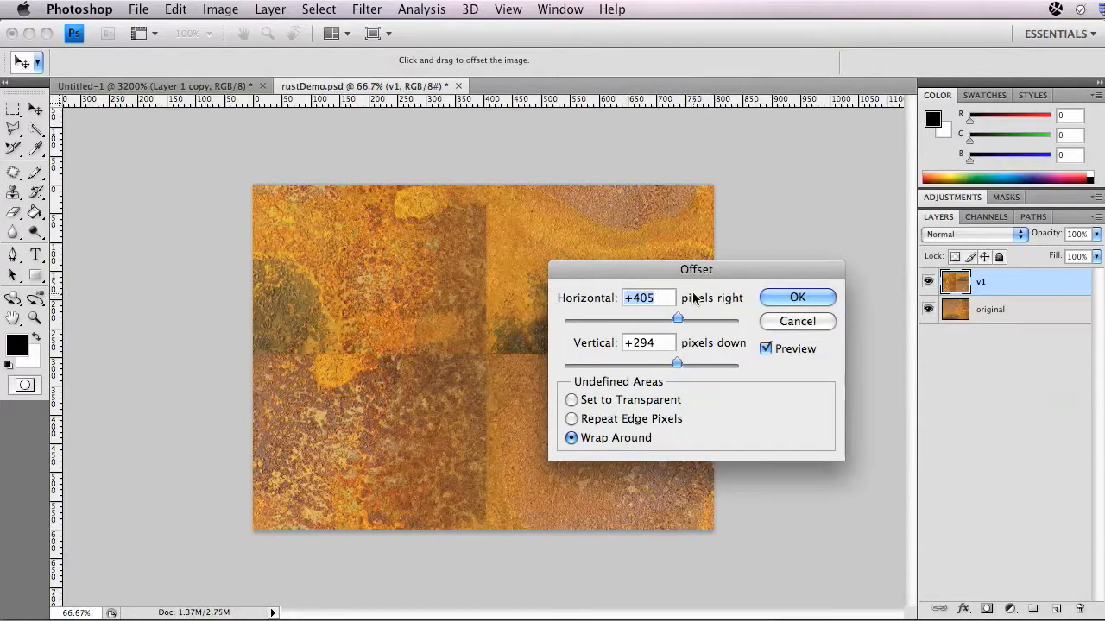
mouse_move(677, 318)
left_mouse_down()
mouse_move(666, 318)
mouse_move(679, 320)
left_mouse_up()
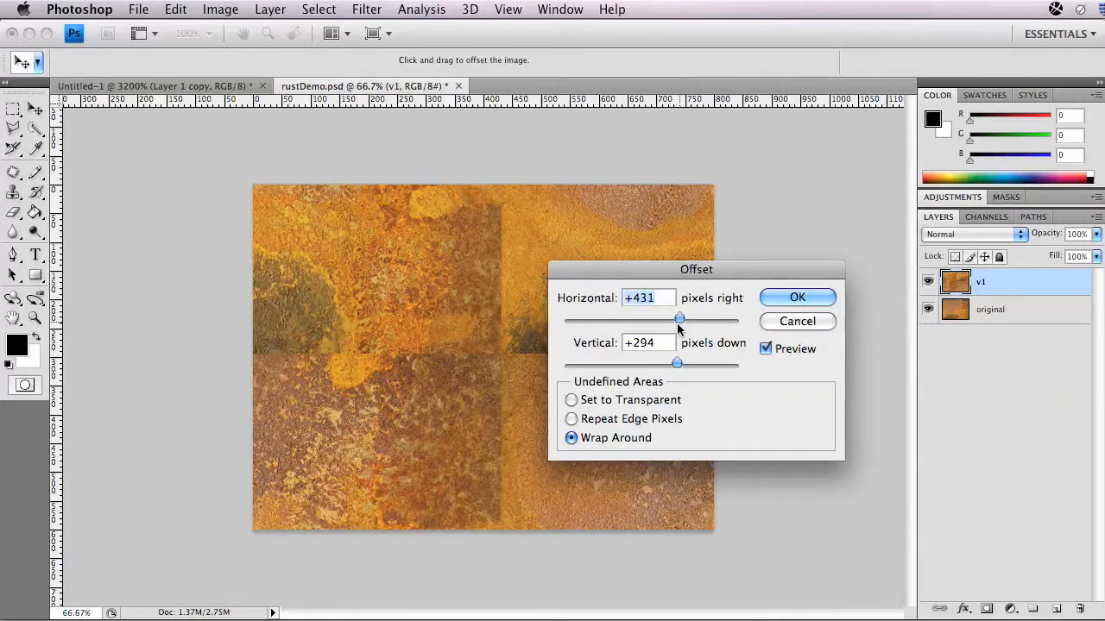
left_click_drag(624, 270, 768, 269)
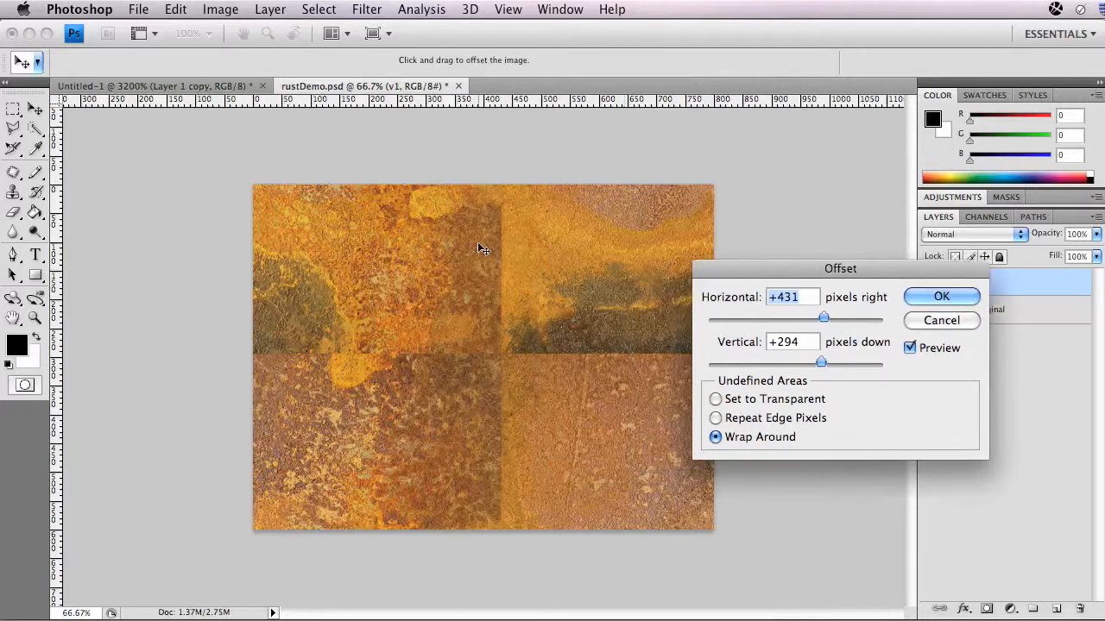
mouse_move(824, 318)
left_mouse_down()
mouse_move(728, 316)
mouse_move(808, 316)
left_mouse_up()
key("Return")
Step: Cover the lower half of the vertical seam with the Patch tool, using a tall rectangle of dark rust from beside it, and deselect
key("j")
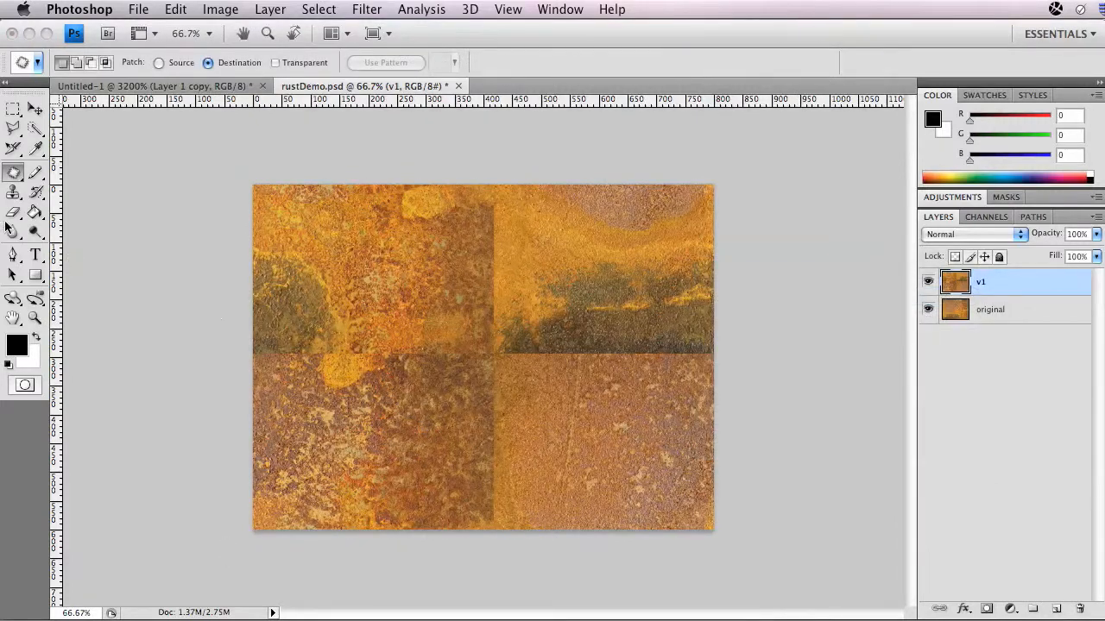
left_click(13, 172)
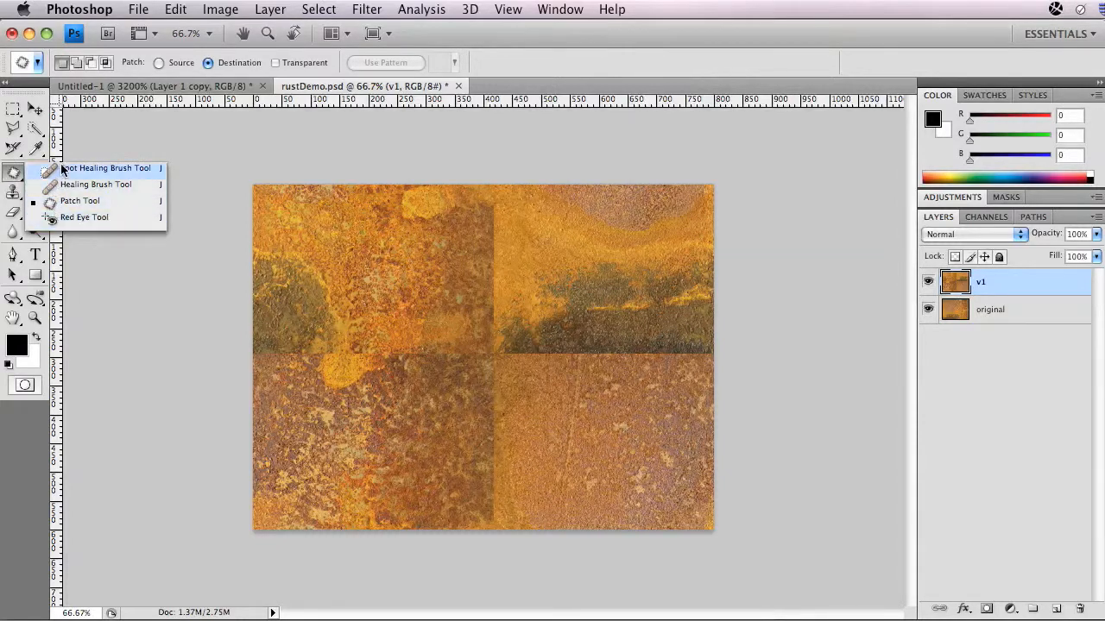
left_click(437, 367)
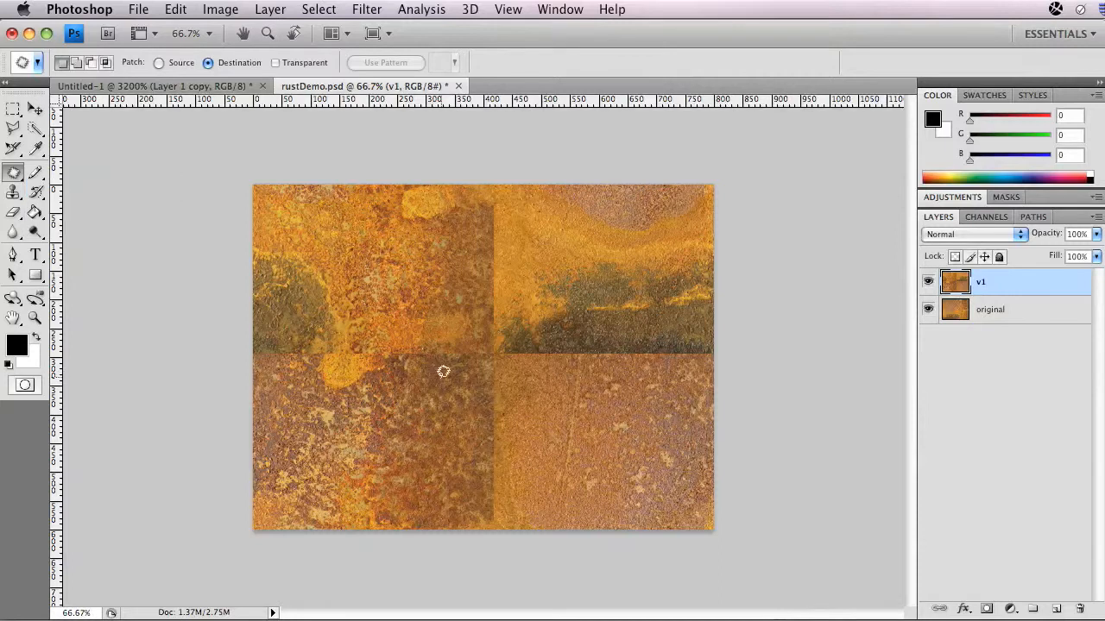
left_click(12, 109)
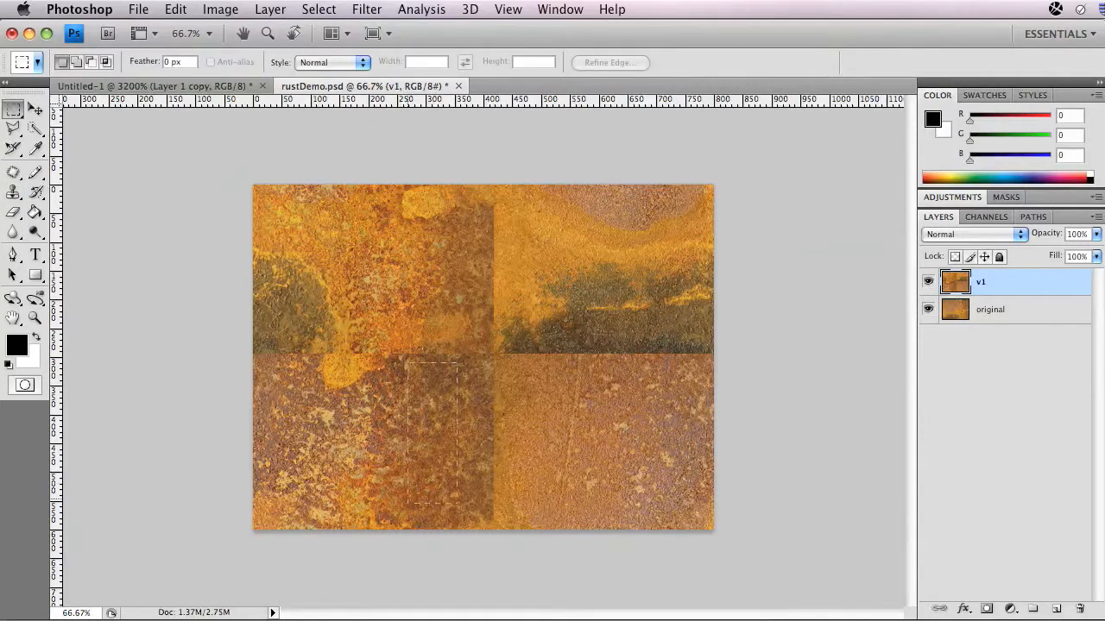
left_click_drag(406, 505, 378, 524)
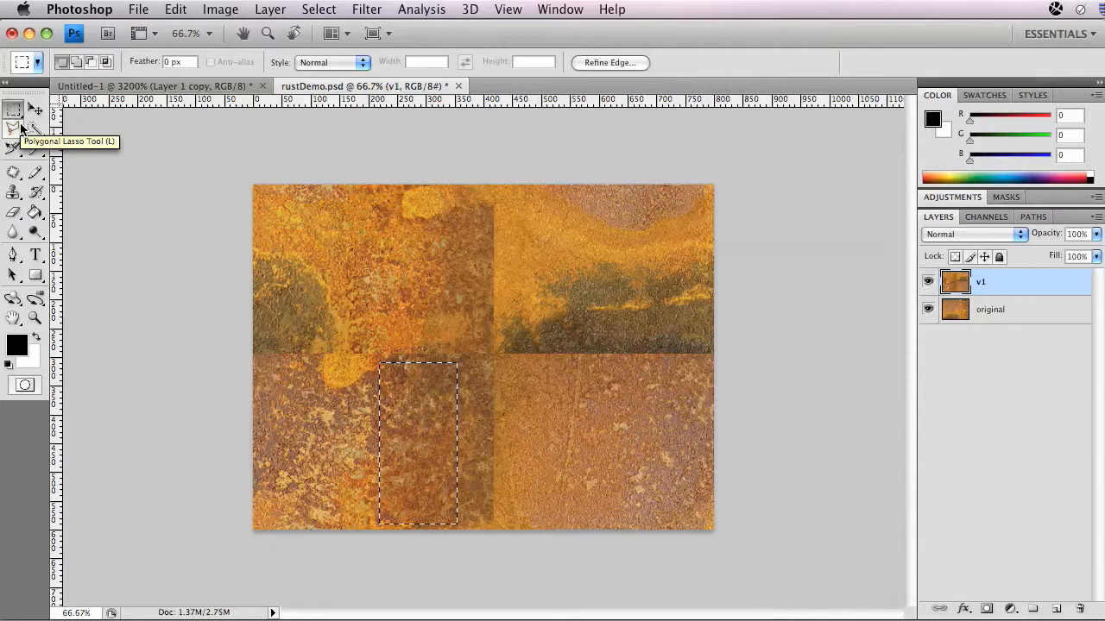
left_click(14, 173)
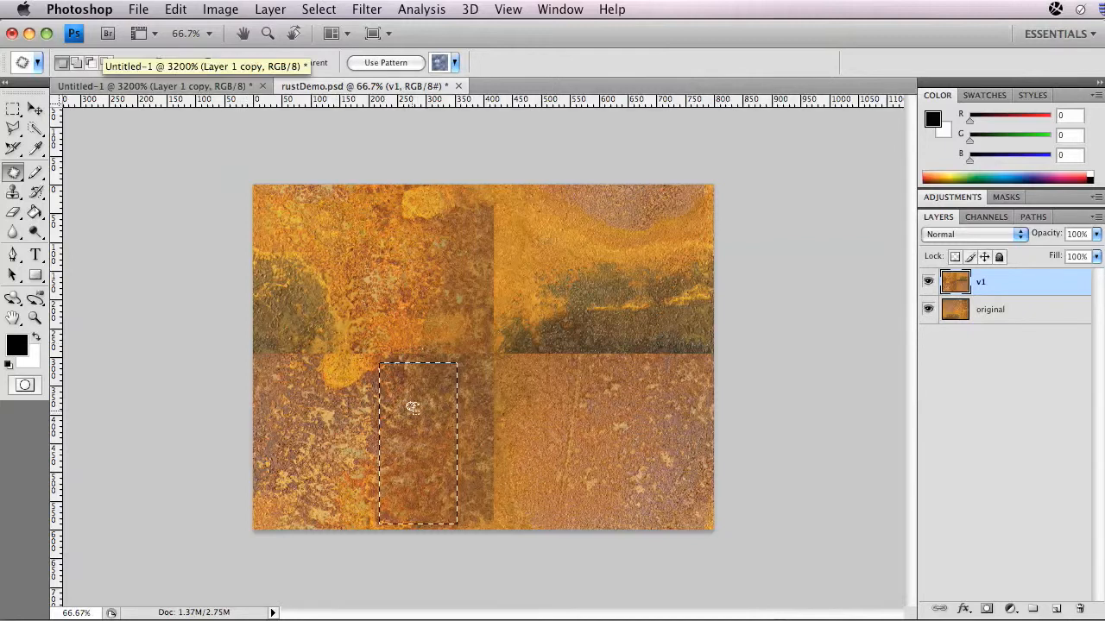
left_click_drag(419, 412, 498, 419)
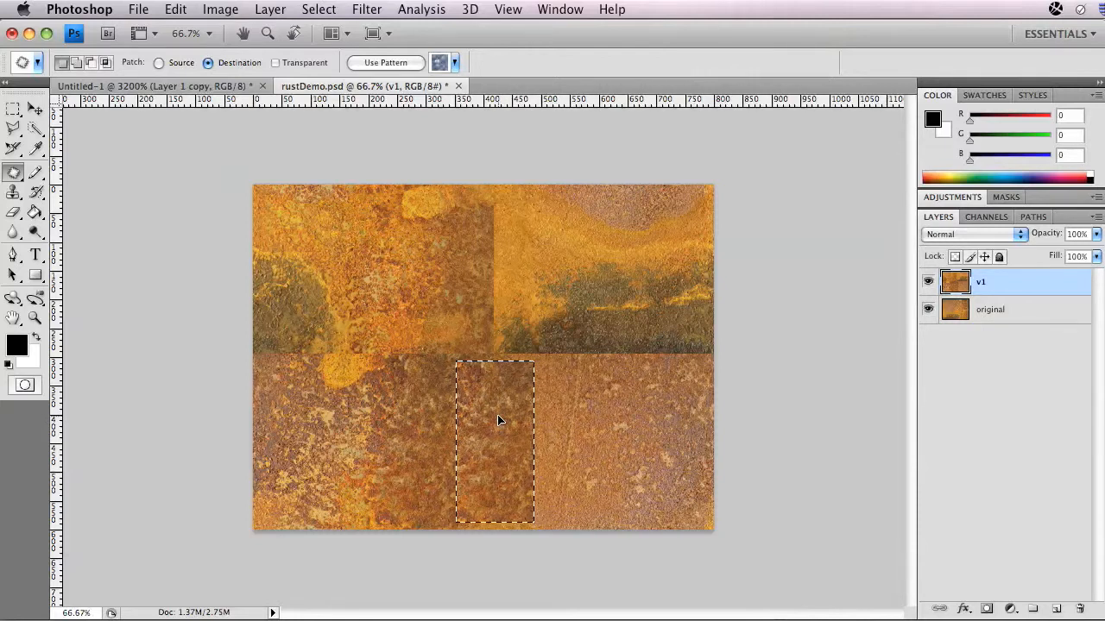
left_click_drag(497, 420, 498, 421)
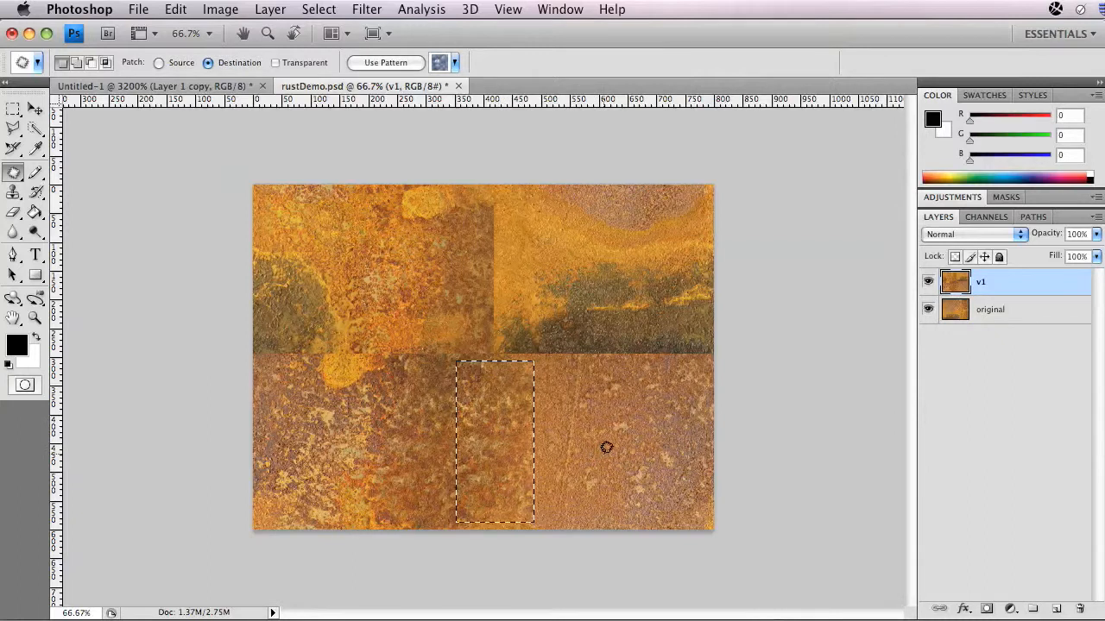
key("super+d")
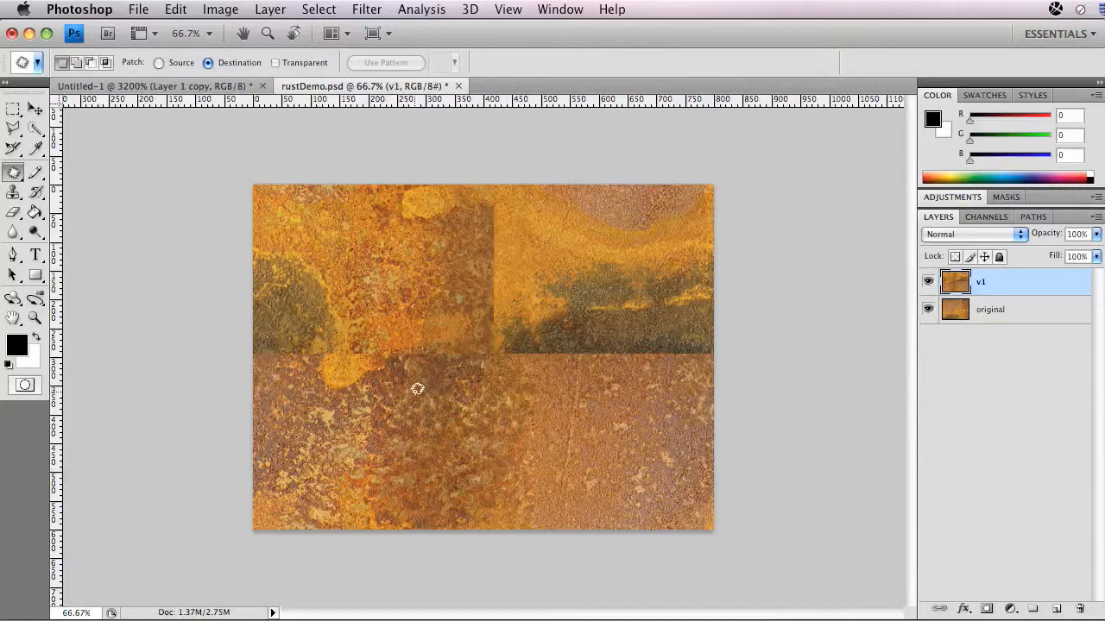
Step: Patch the left half of the horizontal seam with a wide rectangular strip of rust taken from just below it, and deselect
key("m")
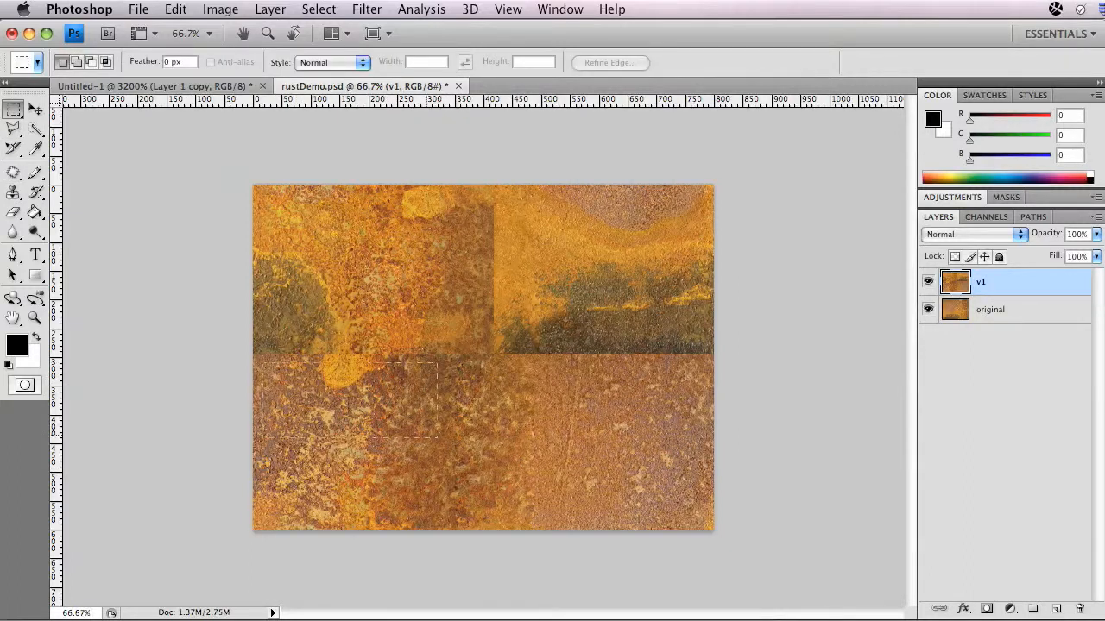
left_click_drag(437, 438, 260, 397)
left_click_drag(317, 421, 320, 363)
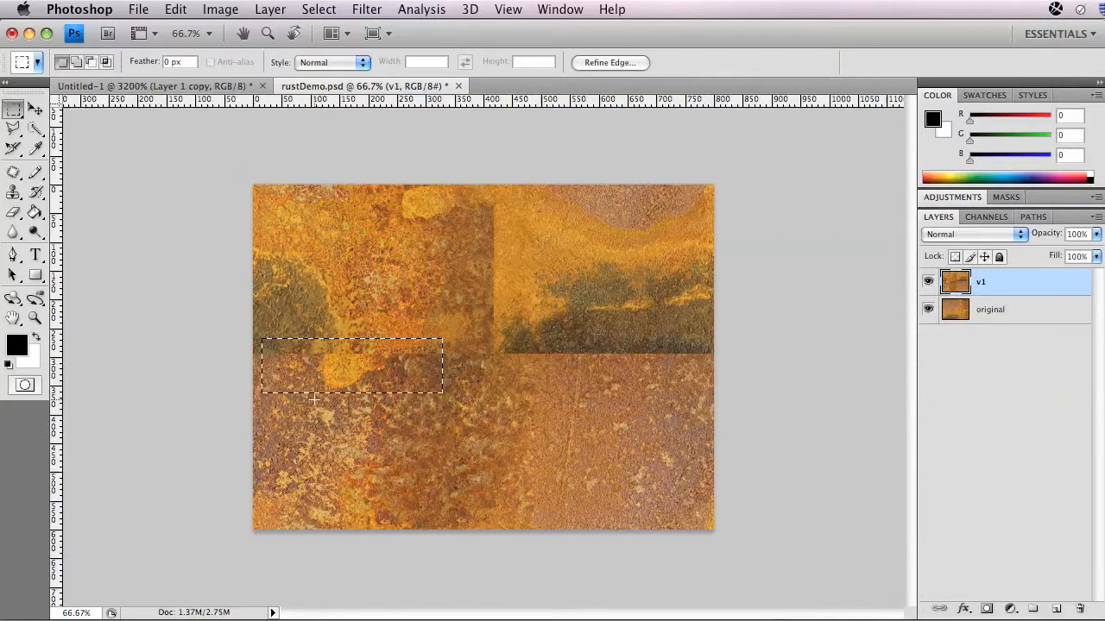
key("super+z")
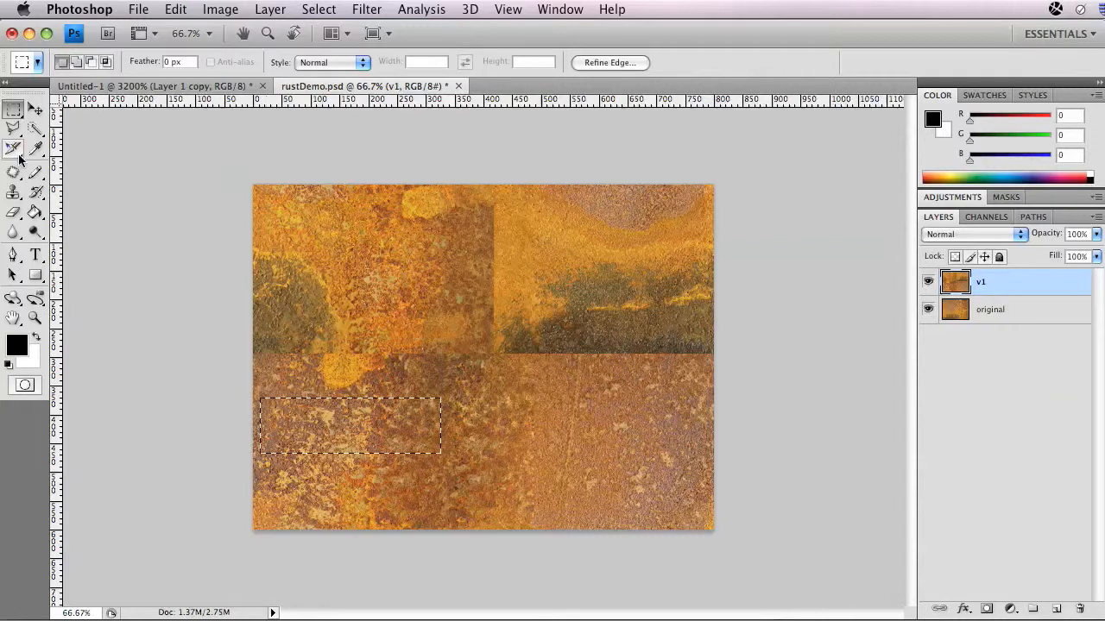
left_click(13, 171)
left_click_drag(339, 440, 334, 394)
key("super+d")
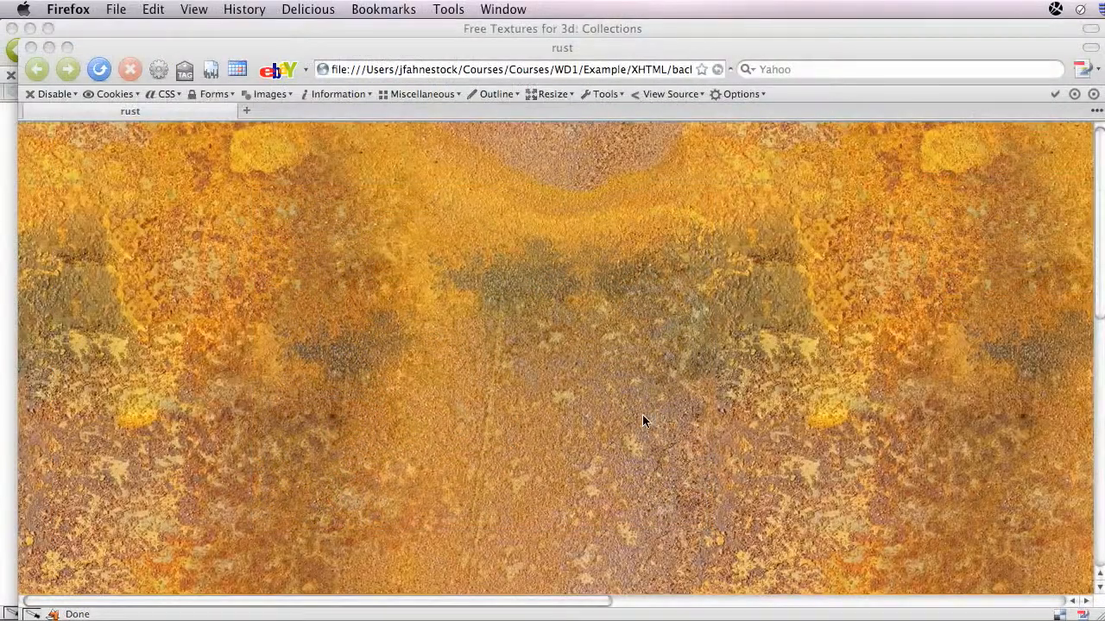
Step: Switch to Firefox and examine the retouched rust background for visible seams and repeating spots across the tiled page
scroll(642, 414, "down", 4)
scroll(642, 422, "up", 5)
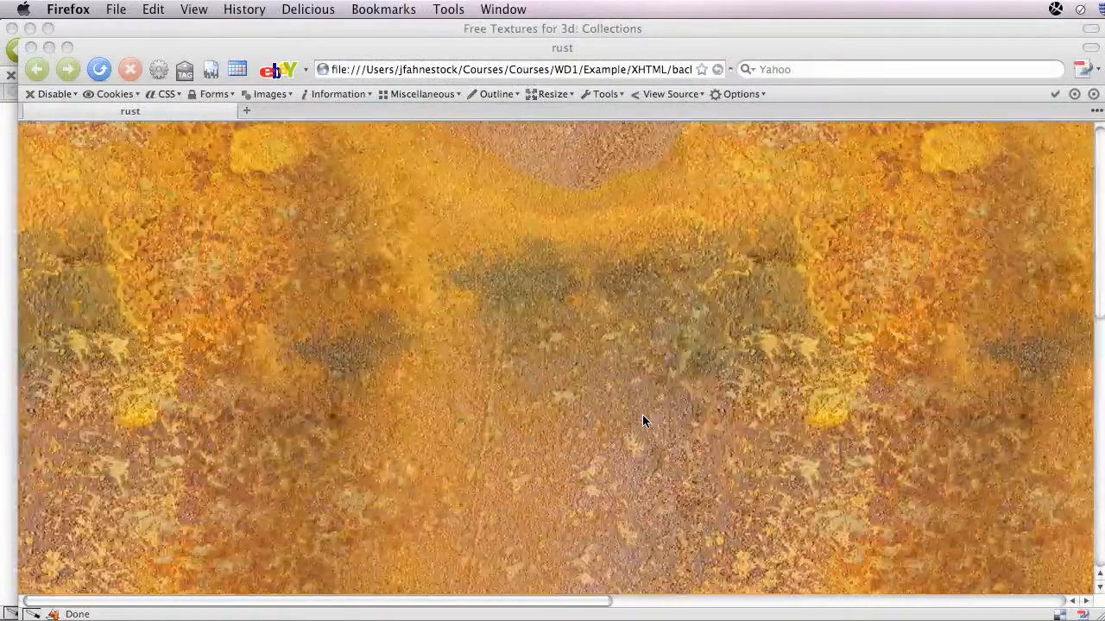
left_click(579, 604)
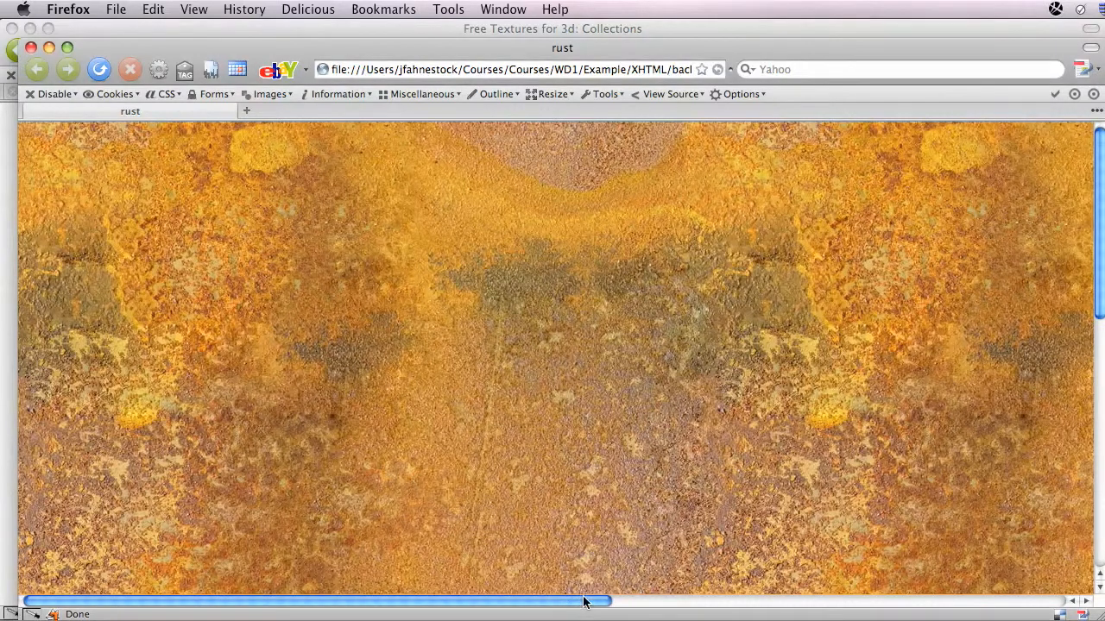
left_click_drag(584, 602, 570, 571)
left_click_drag(544, 604, 317, 469)
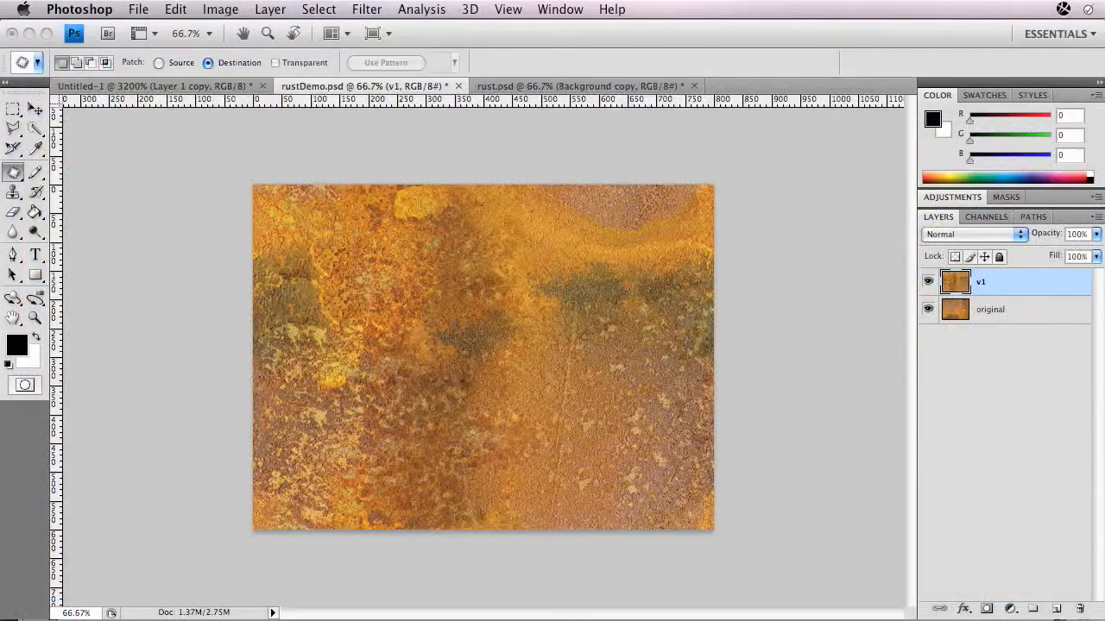
Step: Switch to Photoshop, duplicate the v1 layer in rustDemo.psd and name the copy v2
left_click_drag(955, 282, 1054, 608)
double_click(988, 282)
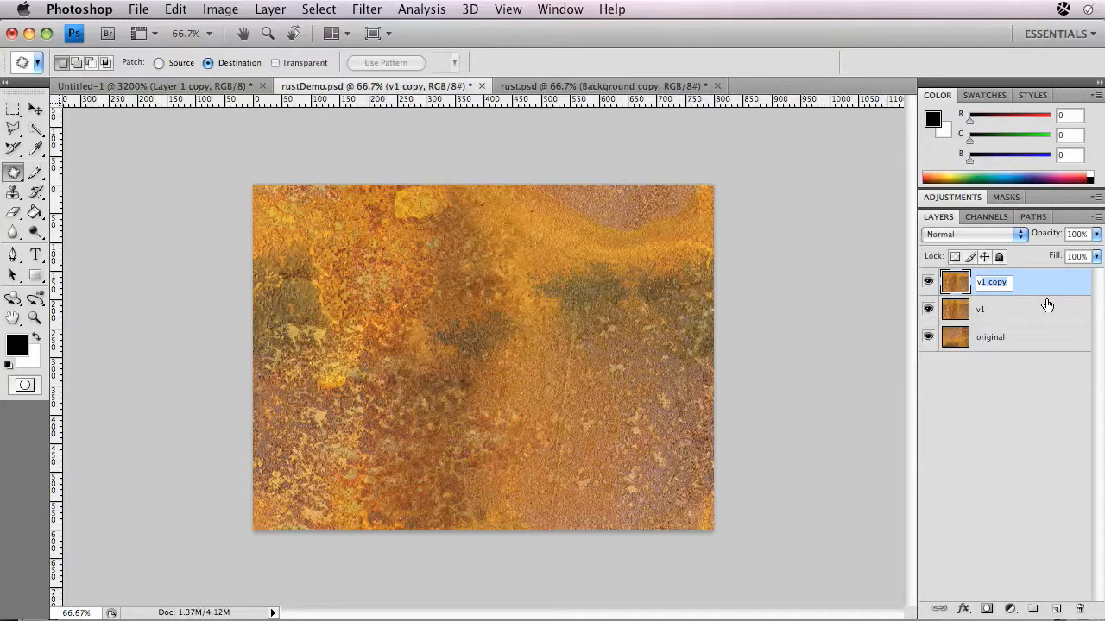
type("v2")
key("Return")
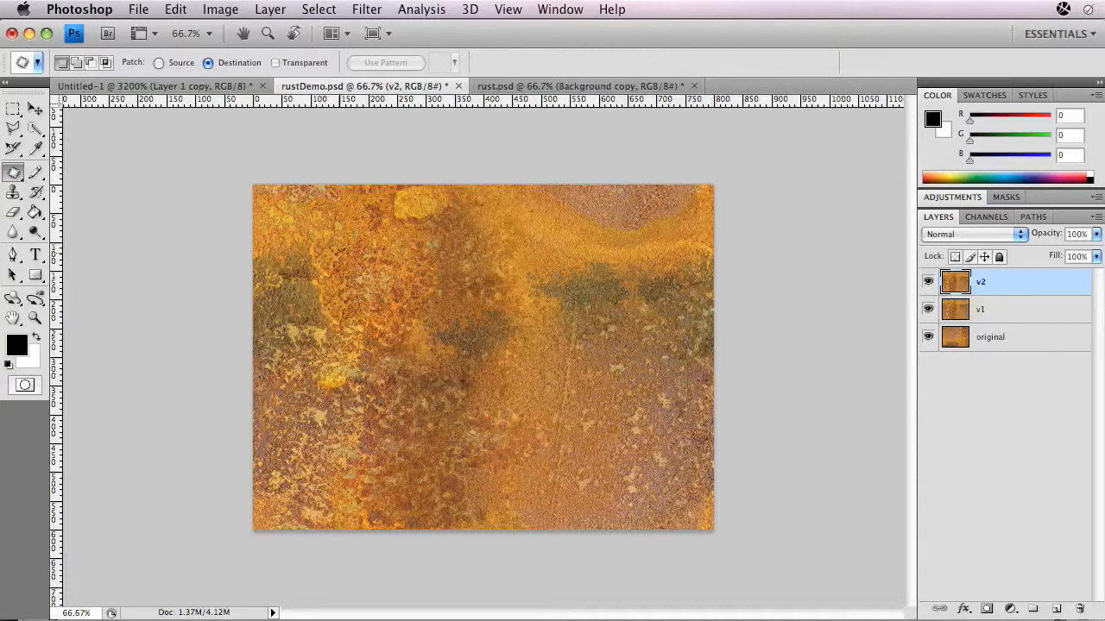
Step: Patch the bright yellow spot near the image's upper edge on the v2 layer with an oval of orange rust from below it, and deselect
left_click_drag(392, 239, 389, 239)
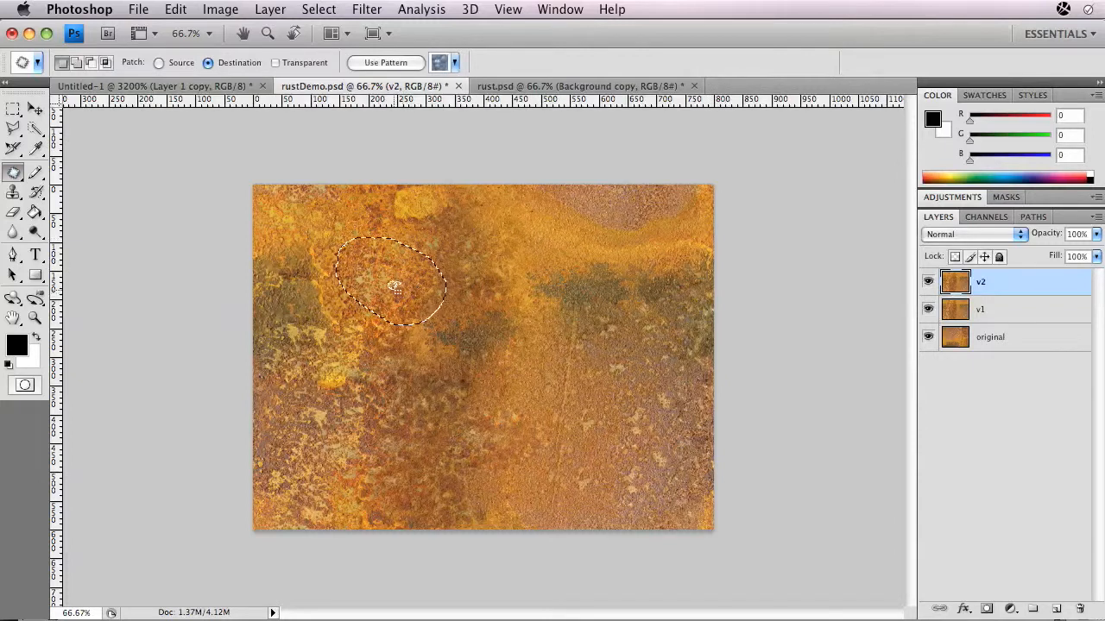
left_click_drag(392, 290, 419, 231)
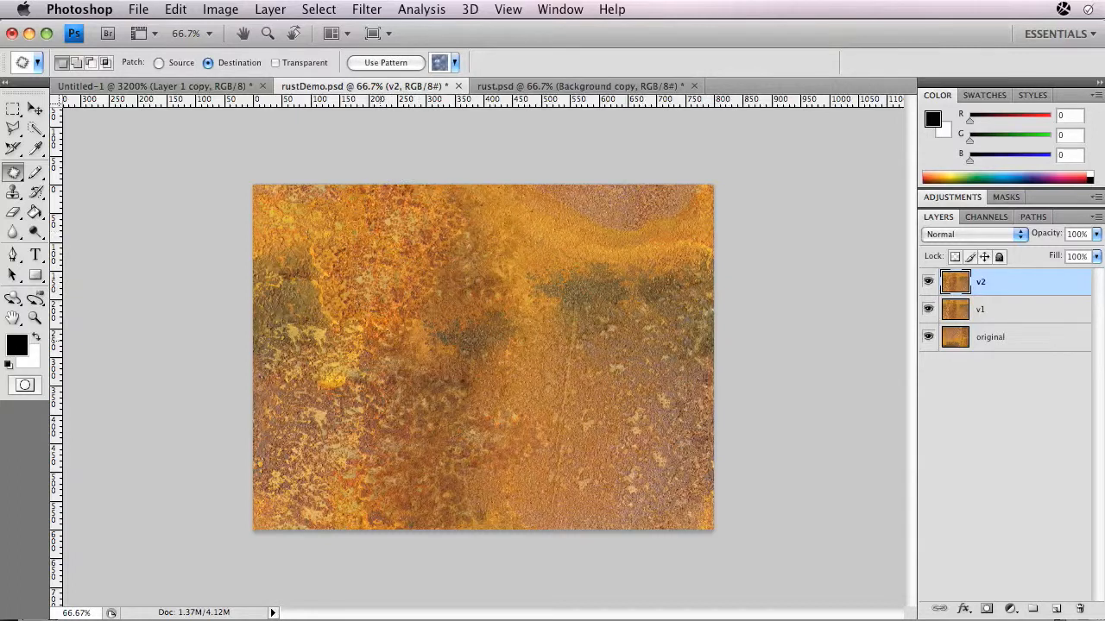
key("ctrl+d")
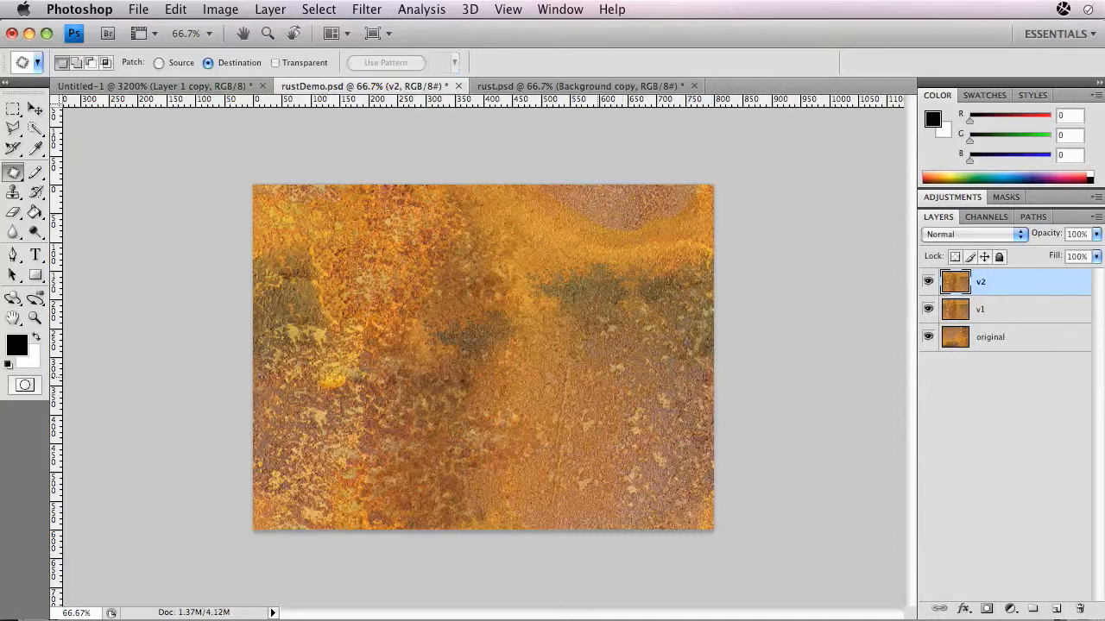
Step: Patch the faint vertical line below the image's centre on the v2 layer with rust from just beside it, and deselect
left_click_drag(597, 379, 596, 381)
left_click_drag(599, 417, 571, 402)
key("super+d")
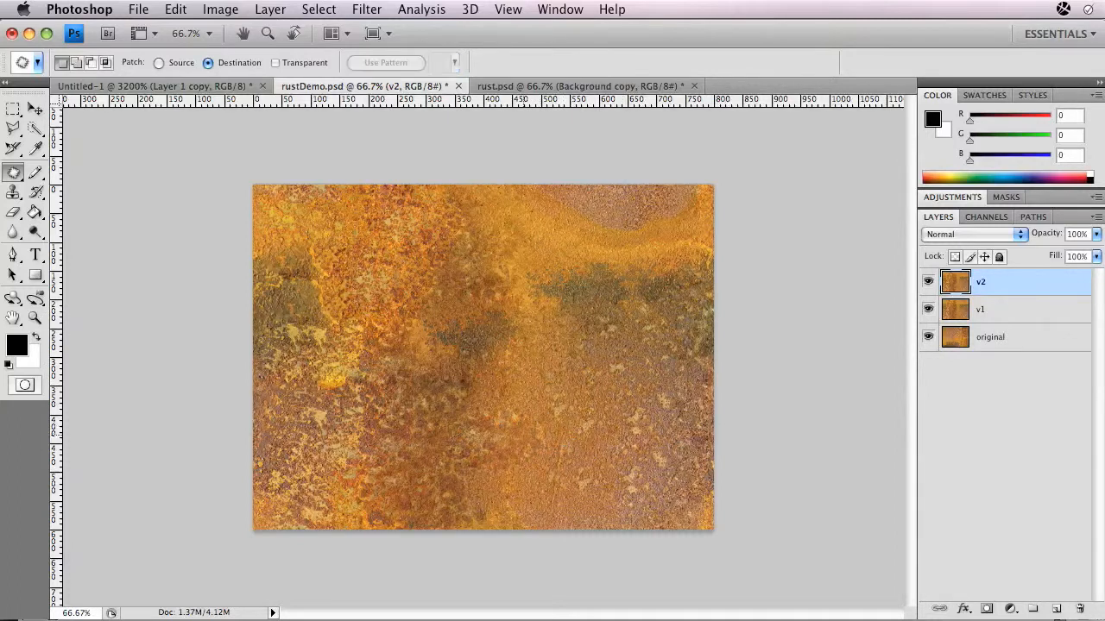
Step: Patch the smooth orange area in the image's lower middle with two pieces of speckled rust from its right, and deselect
left_click_drag(525, 456, 611, 460)
key("super+d")
left_click_drag(609, 487, 547, 498)
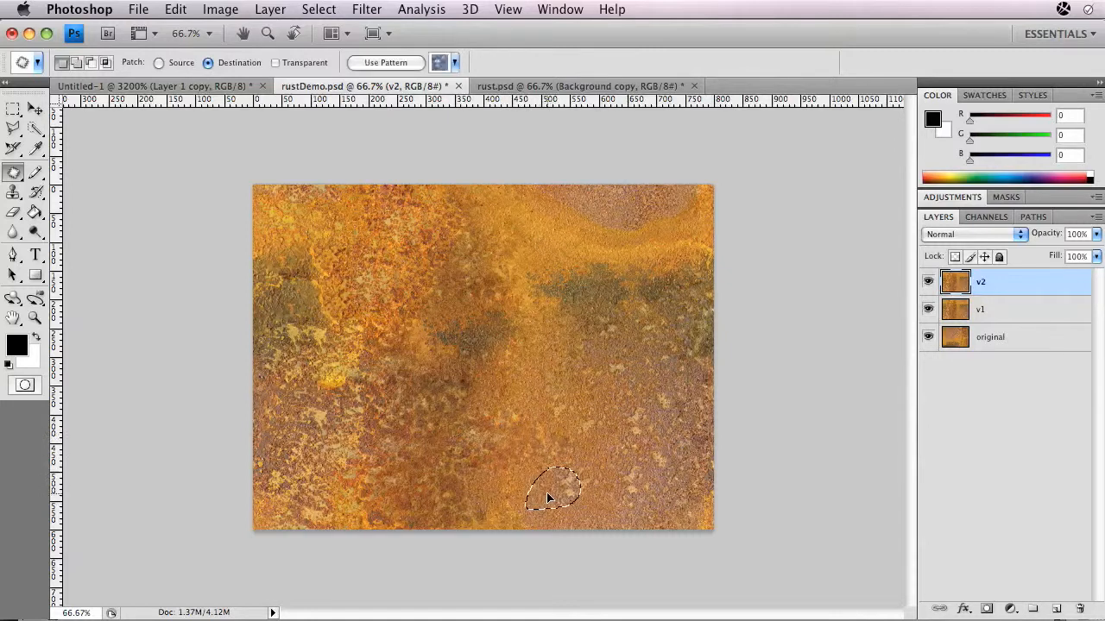
key("super+d")
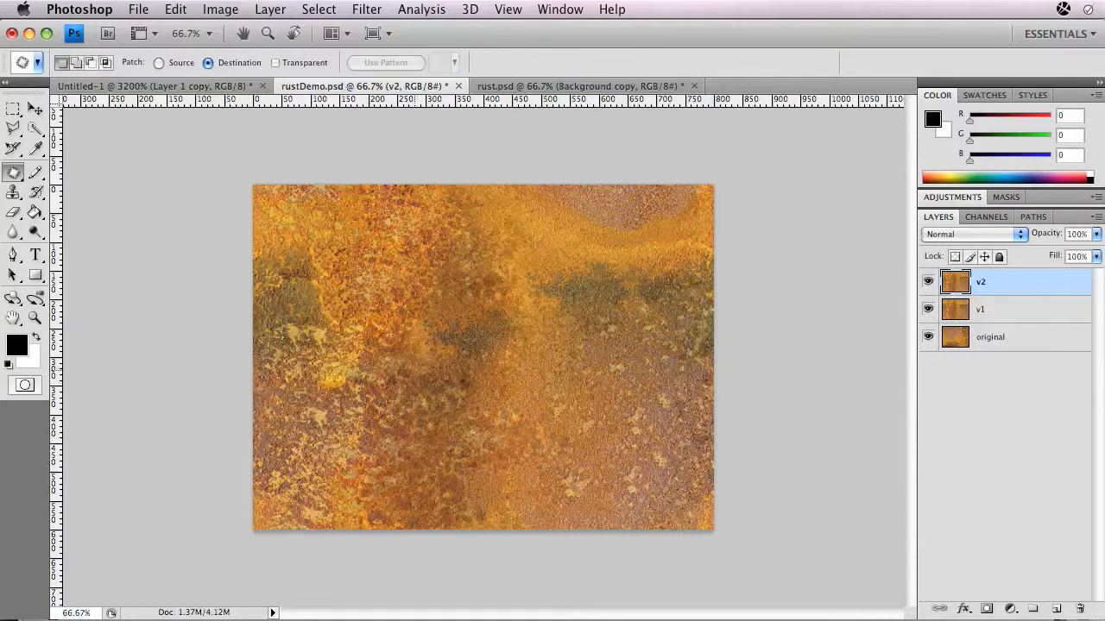
Step: Patch the bright yellow spot at mid-left with darker central rust and the dark grey central spot with orange rust, deselecting after each
mouse_move(474, 392)
left_mouse_down()
mouse_move(424, 369)
mouse_move(309, 382)
left_mouse_up()
key("super+d")
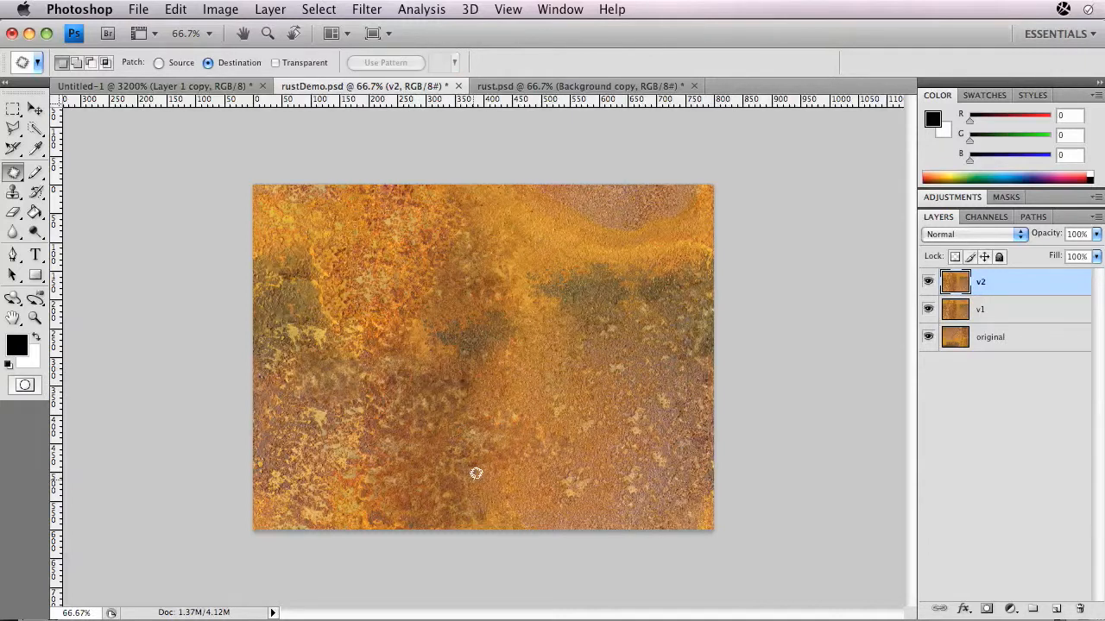
left_click_drag(580, 345, 594, 348)
left_click_drag(564, 383, 460, 342)
key("super+d")
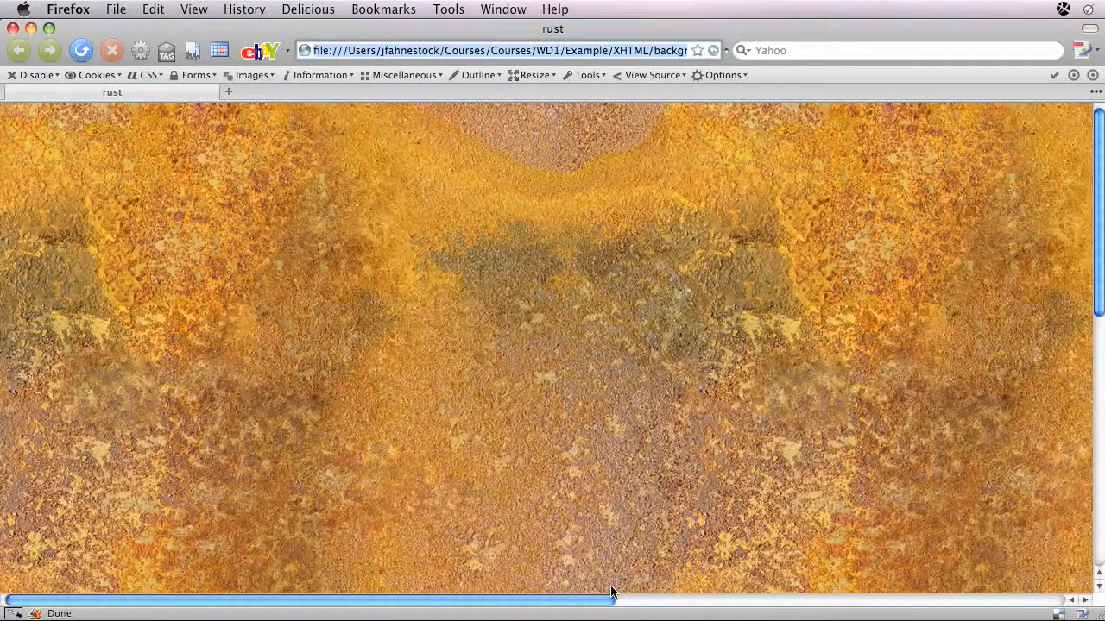
Step: Switch to Firefox and examine the v2 rust background across the full width and height of the tiled page for noticeable repeats
left_click_drag(611, 600, 772, 618)
scroll(667, 427, "down", 10)
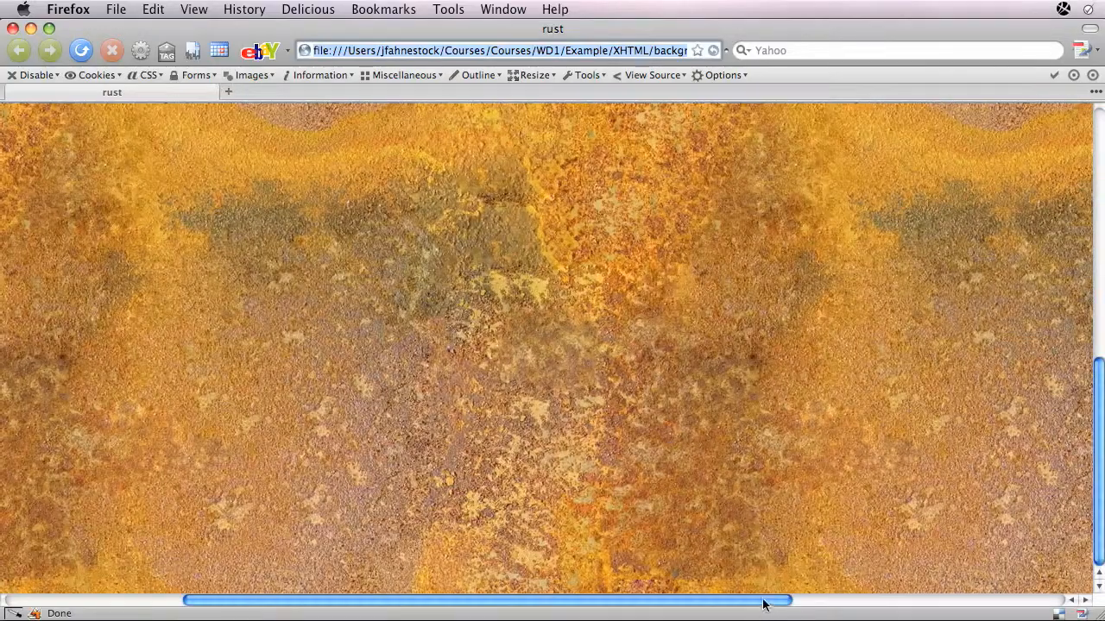
left_click_drag(764, 602, 445, 574)
scroll(555, 509, "up", 10)
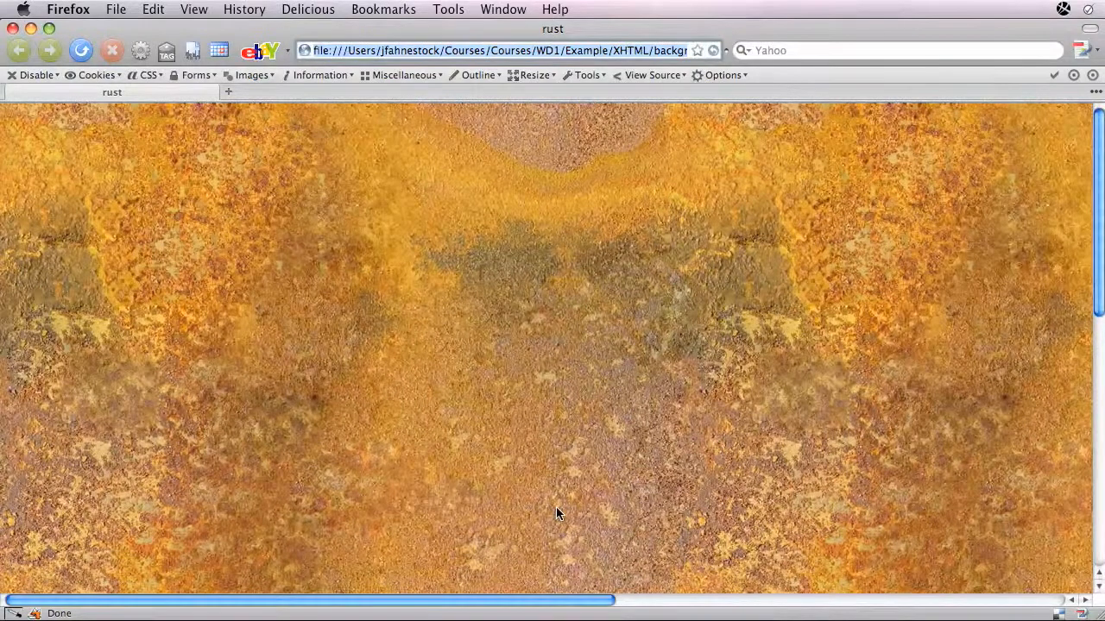